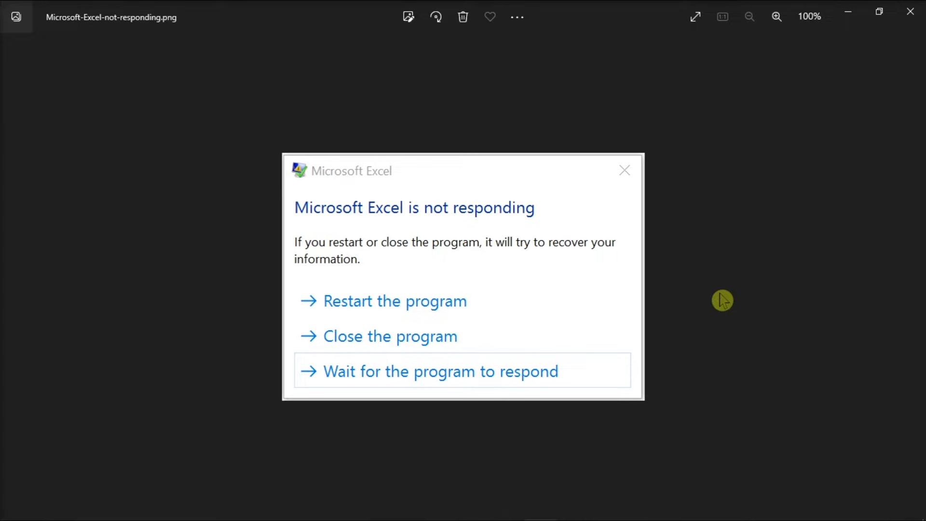
Close the frozen Excel window and relaunch it with 'excel /safe' from the Run box.
left_click(516, 512)
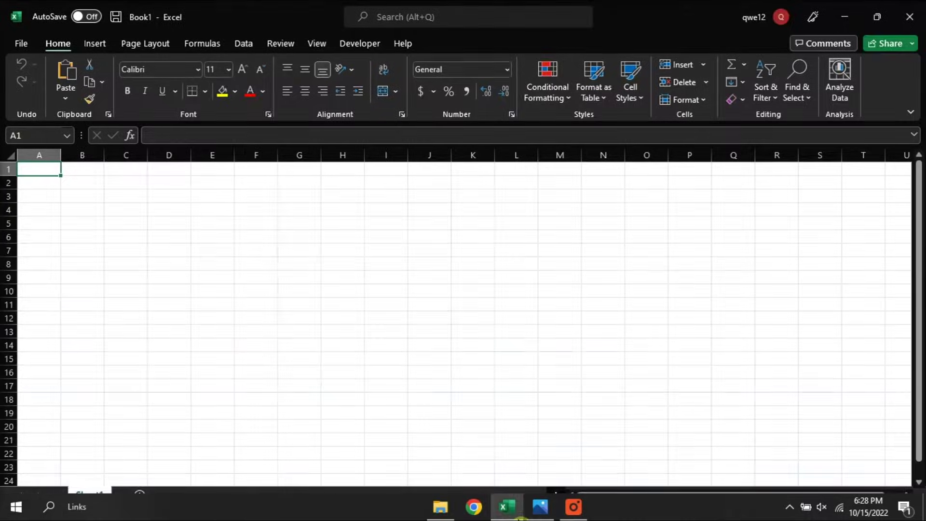
left_click(910, 15)
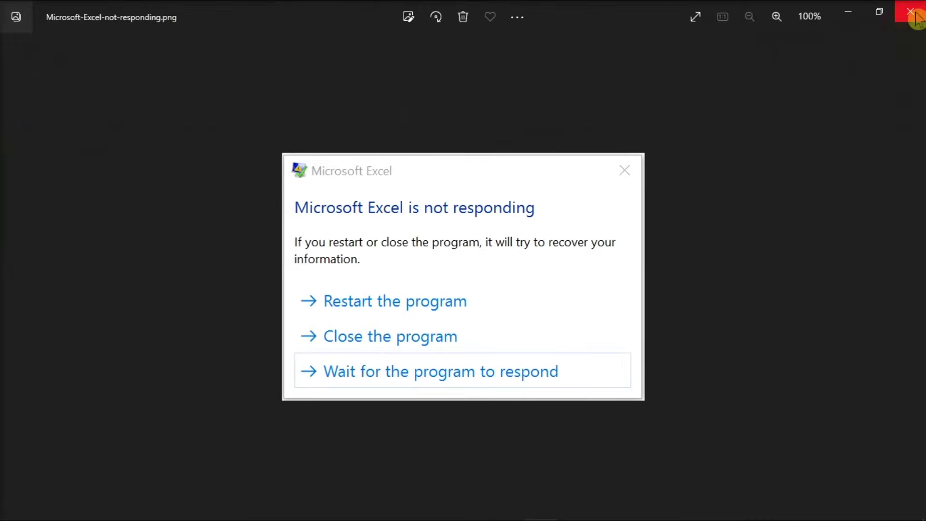
key("super+r")
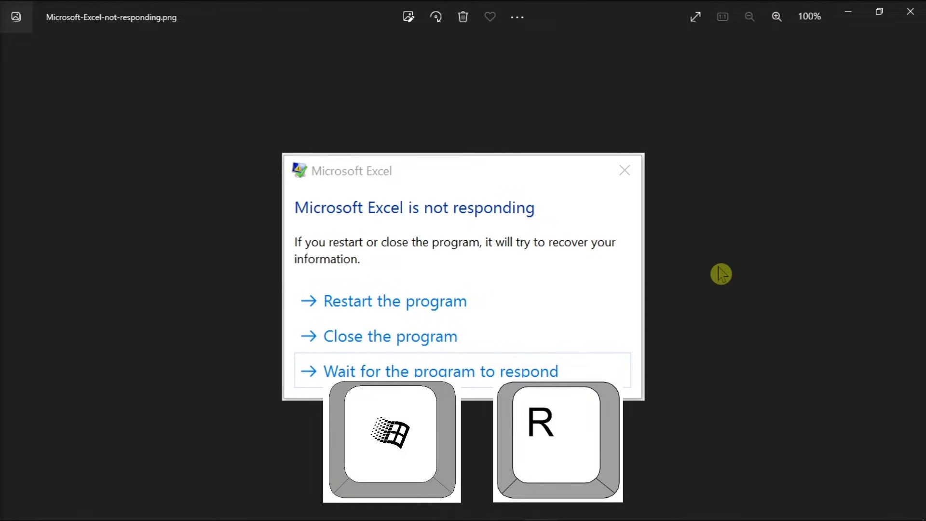
left_click_drag(106, 386, 419, 178)
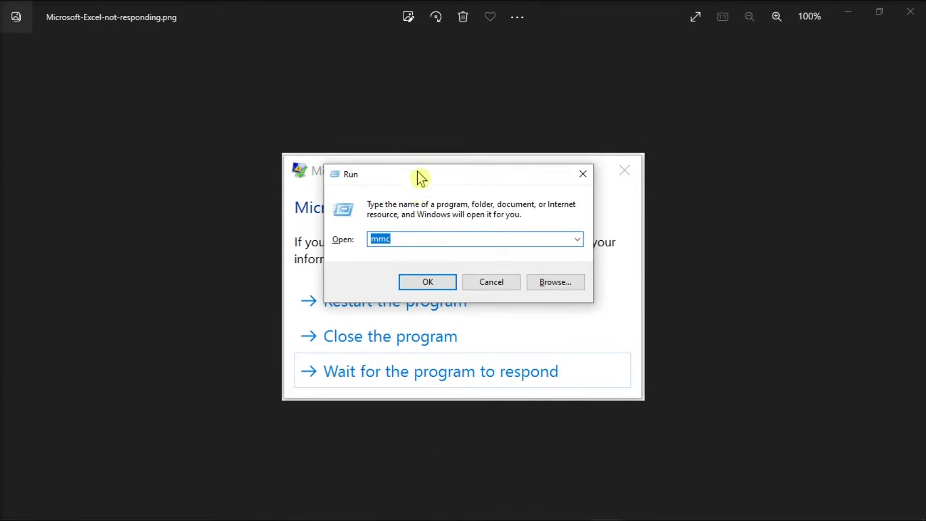
key("BackSpace")
type("excel /safe")
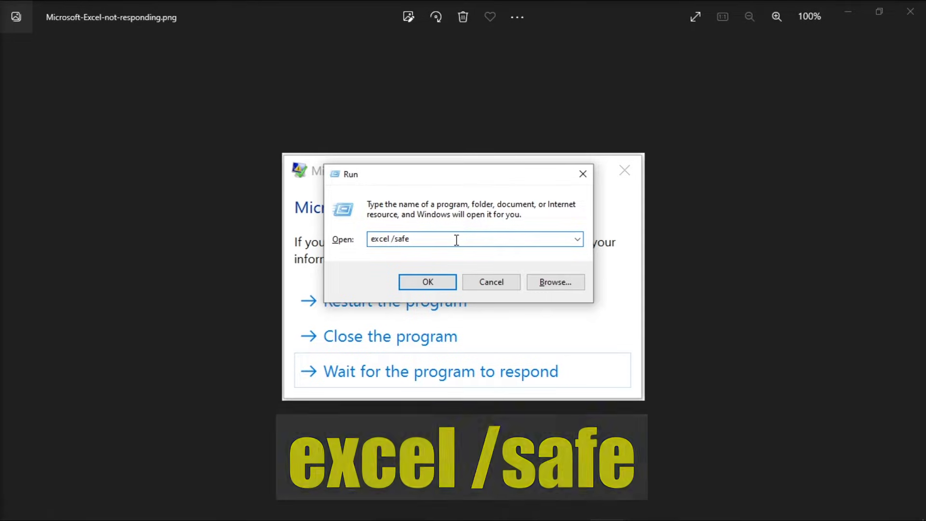
key("Return")
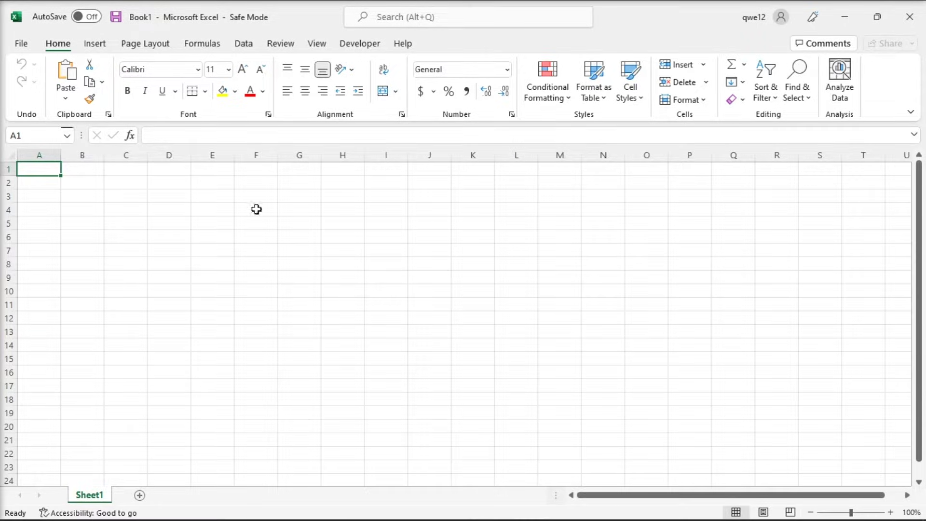
Untick Analysis ToolPak, Analysis ToolPak - VBA, Euro Currency Tools and Solver in the Excel Add-ins manager.
left_click(20, 44)
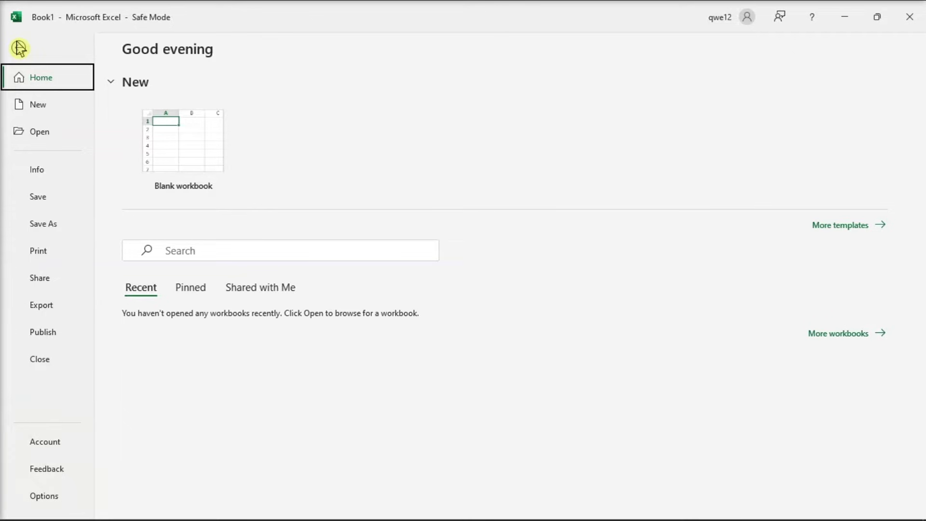
left_click(42, 495)
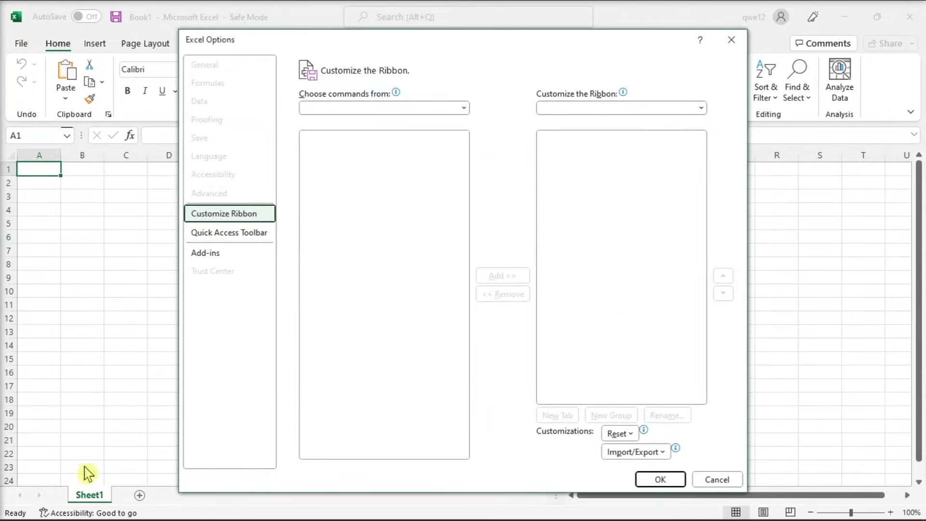
left_click(232, 263)
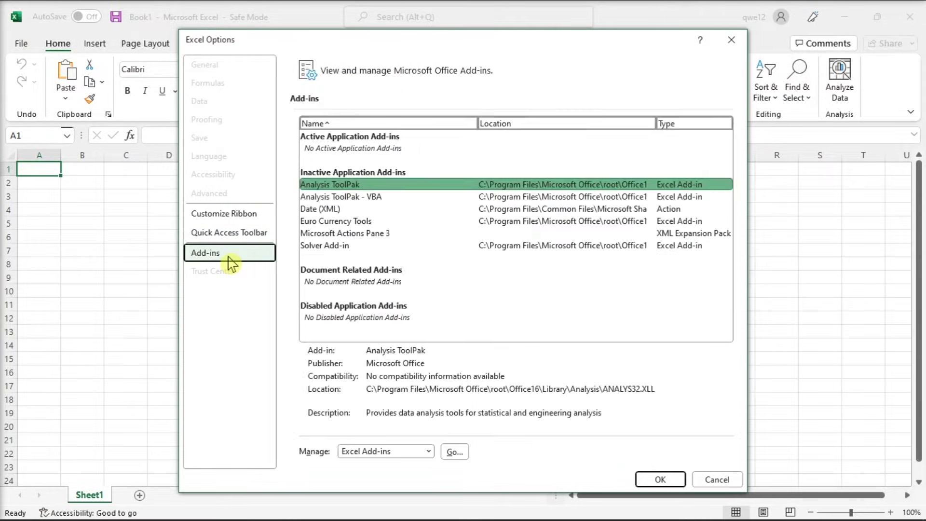
left_click(385, 451)
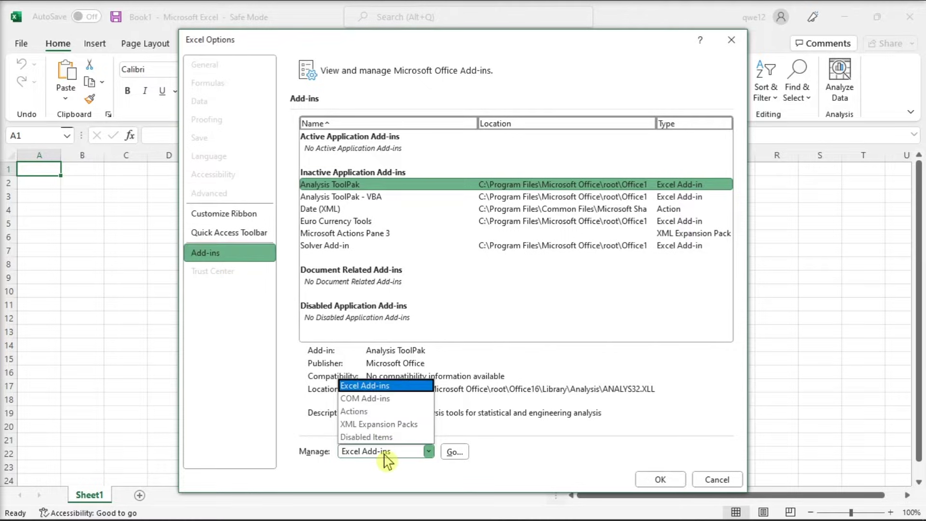
left_click(372, 386)
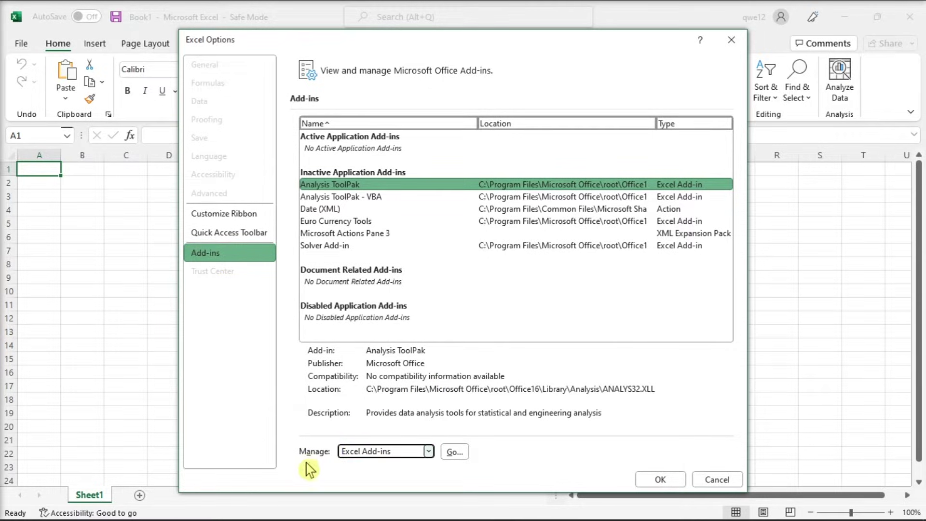
left_click(453, 452)
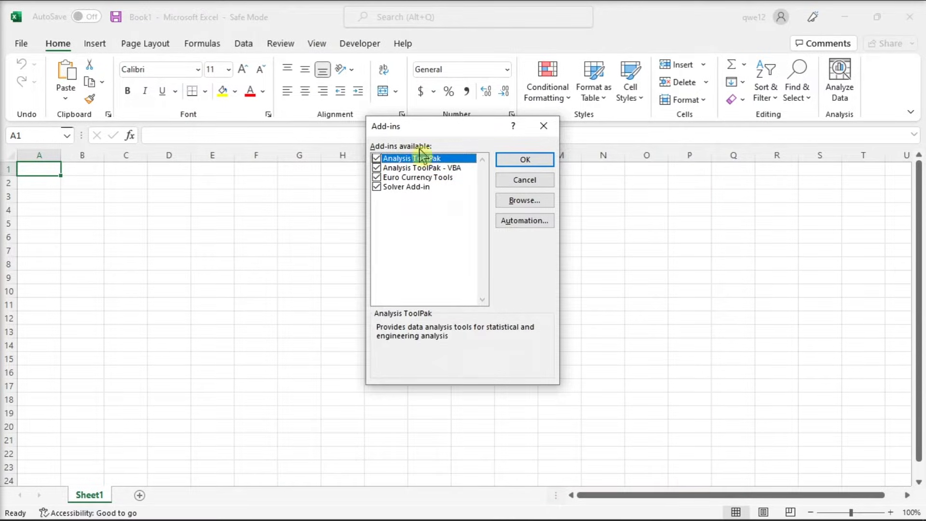
left_click(376, 186)
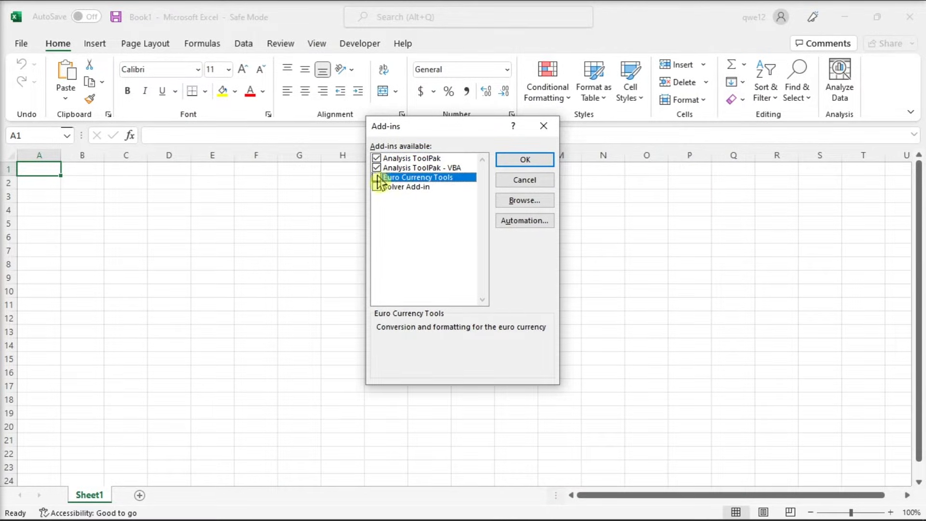
left_click(377, 167)
left_click(524, 160)
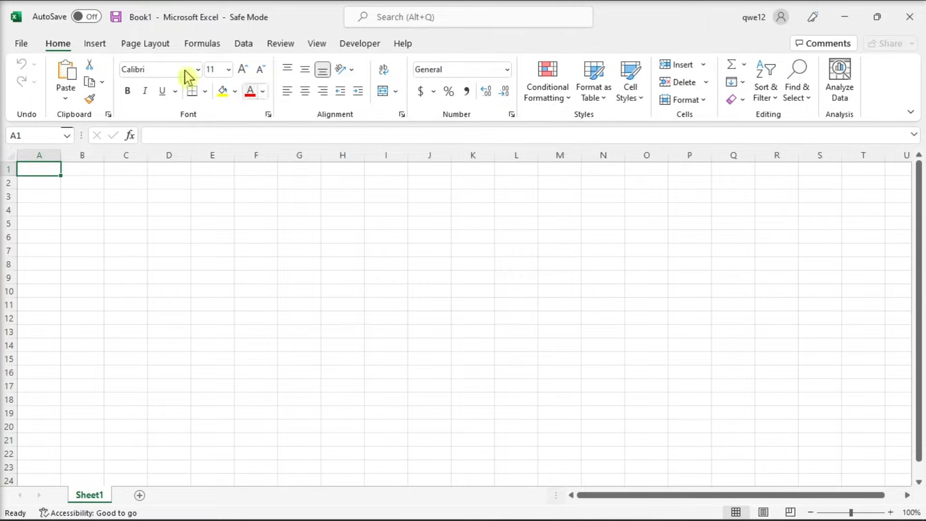
Confirm the COM Add-ins list in Excel Options with no add-in ticked.
left_click(22, 46)
left_click(58, 492)
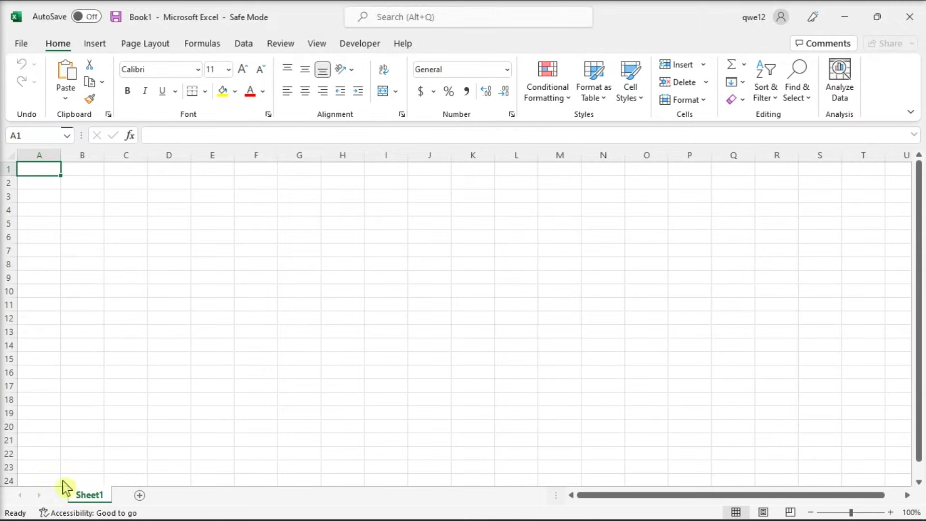
left_click(247, 260)
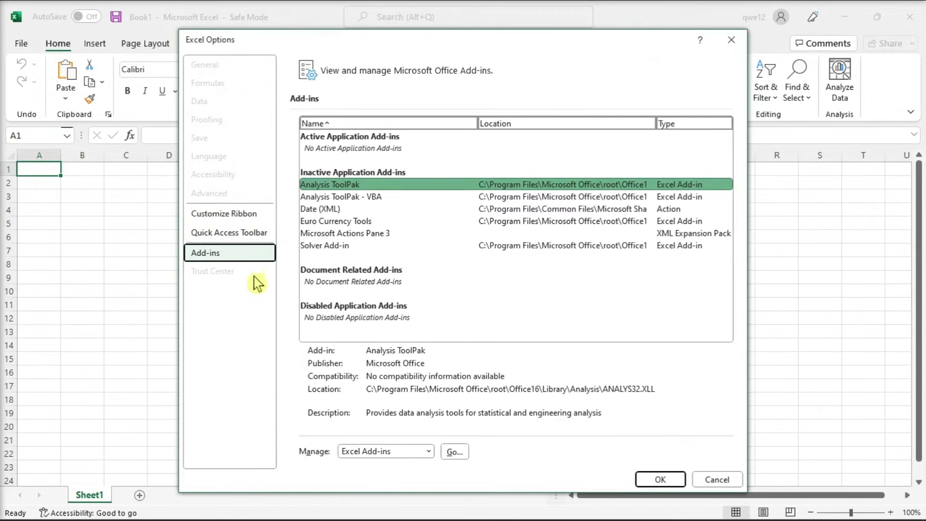
left_click(386, 452)
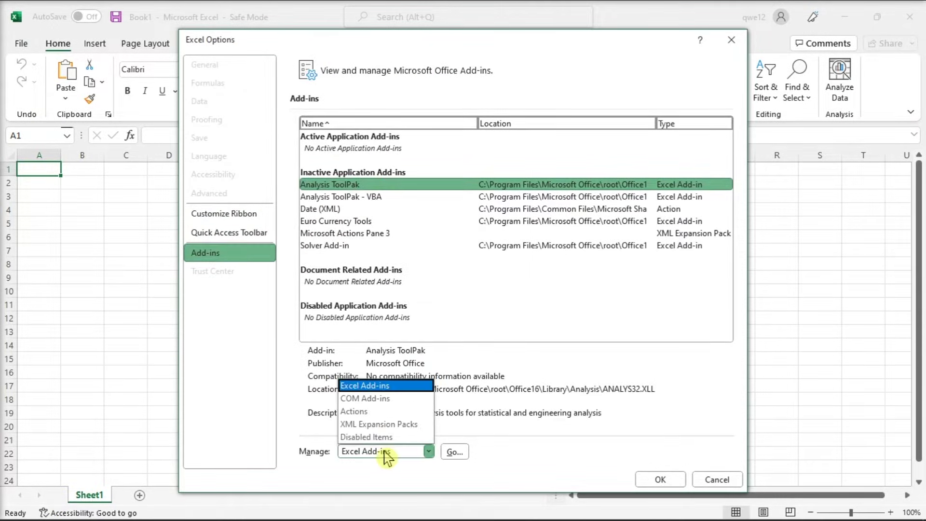
left_click(391, 398)
left_click(448, 453)
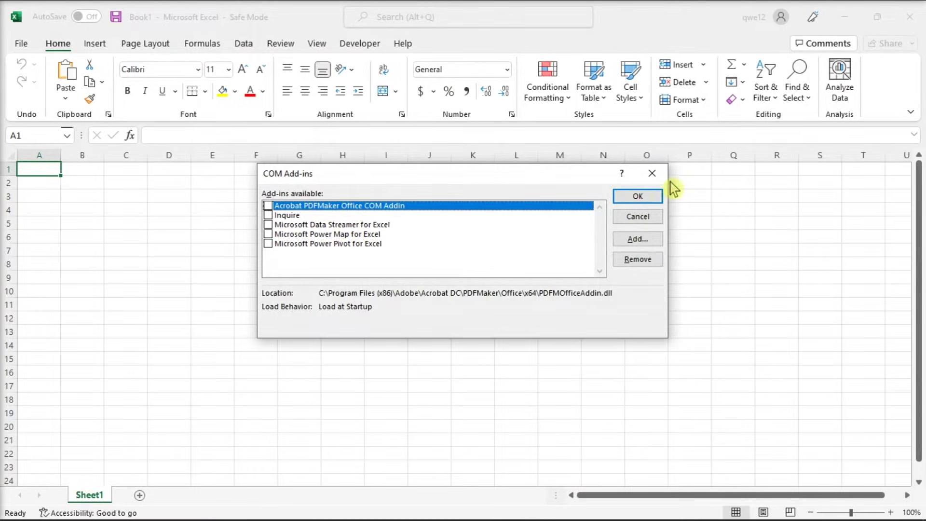
left_click(649, 199)
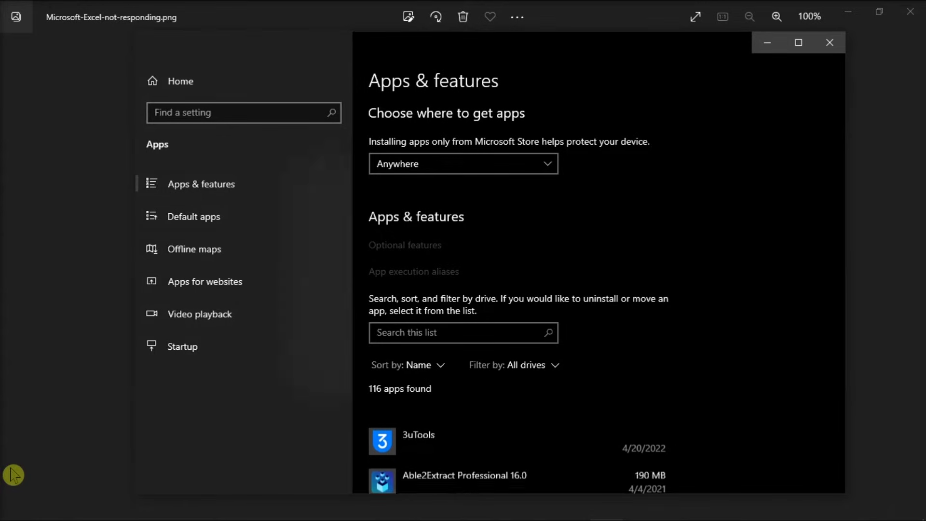
Choose Online Repair for Microsoft 365 Apps for enterprise via Modify in Apps & features.
scroll(584, 310, "down", 5)
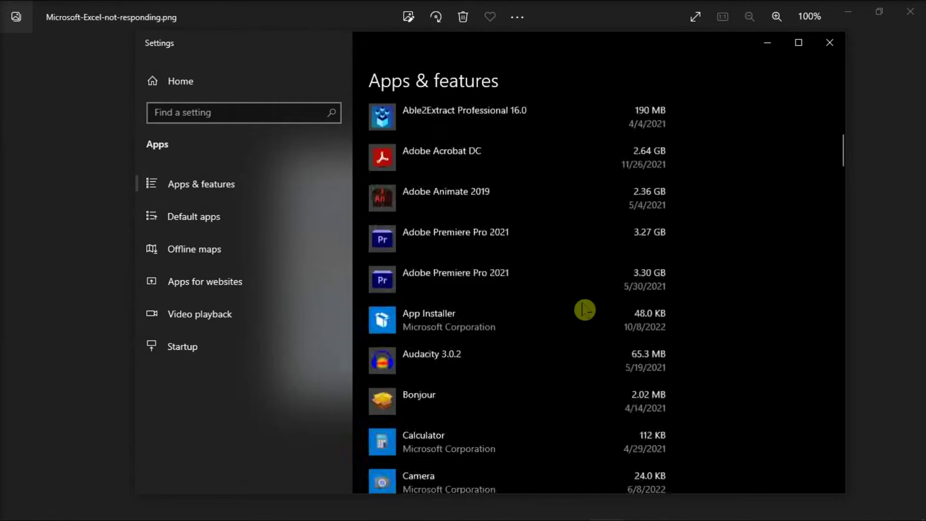
scroll(585, 309, "down", 15)
left_click(564, 223)
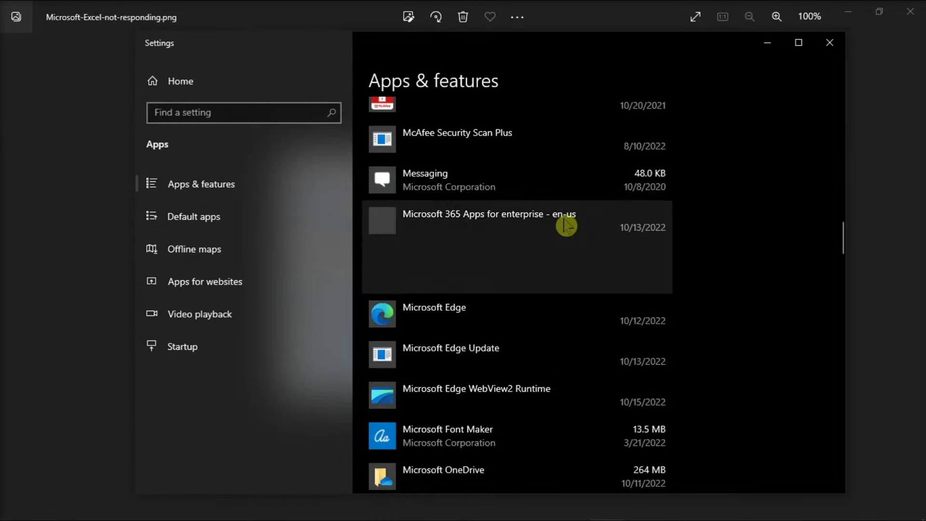
left_click(566, 285)
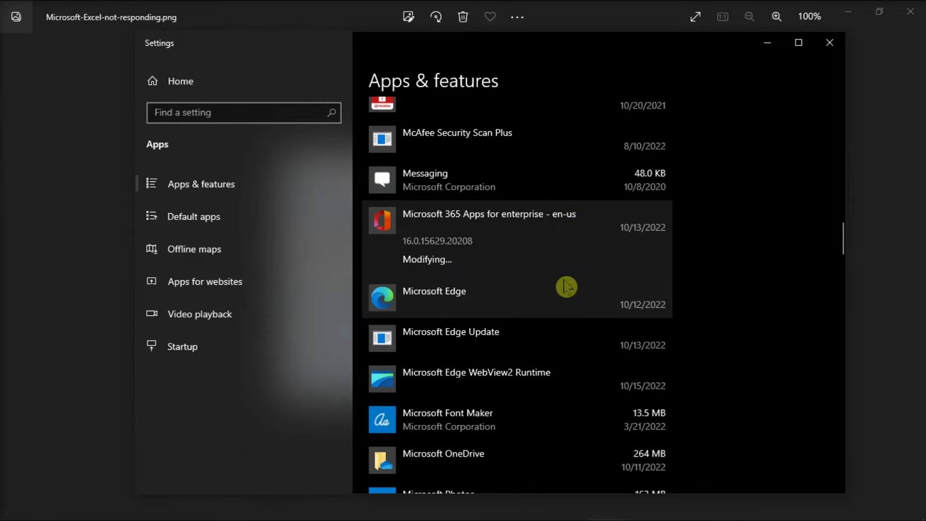
left_click(299, 251)
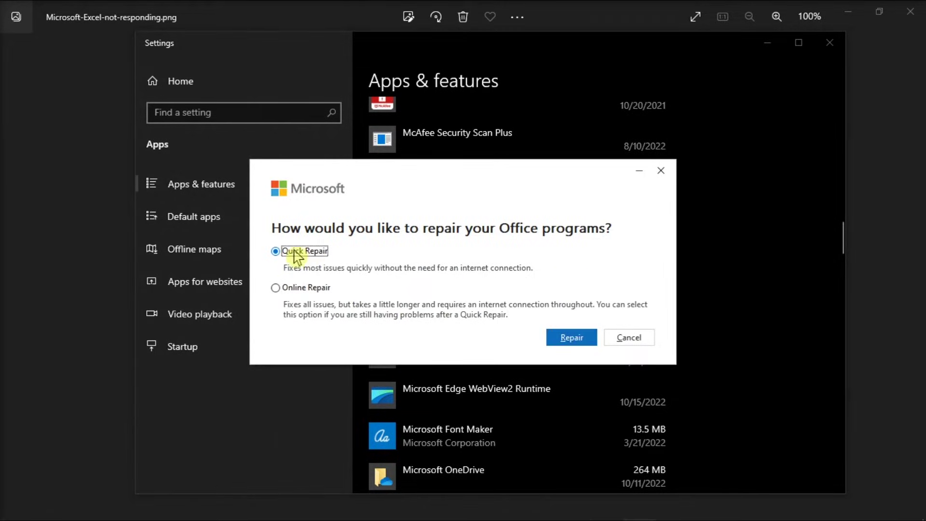
left_click(292, 289)
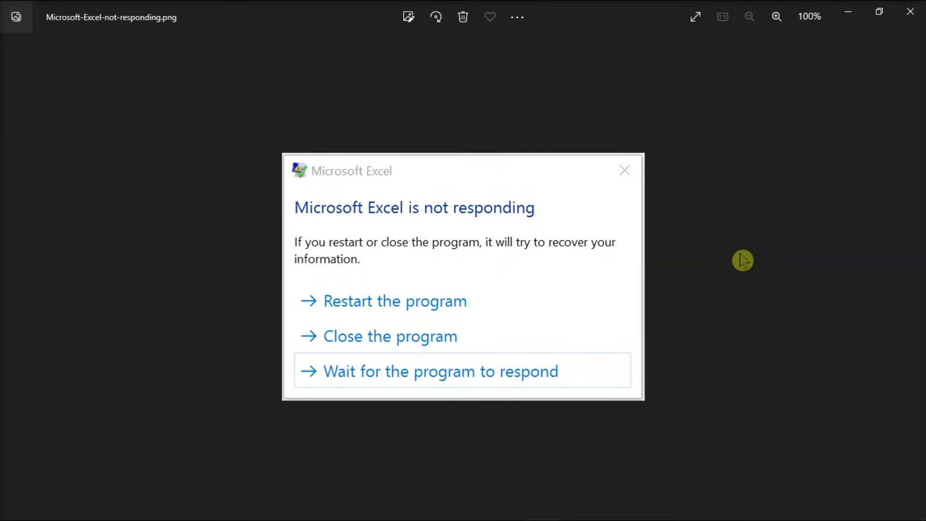
Clear all conditional formatting rules from the Customer Contact Details sheet.
left_click(507, 513)
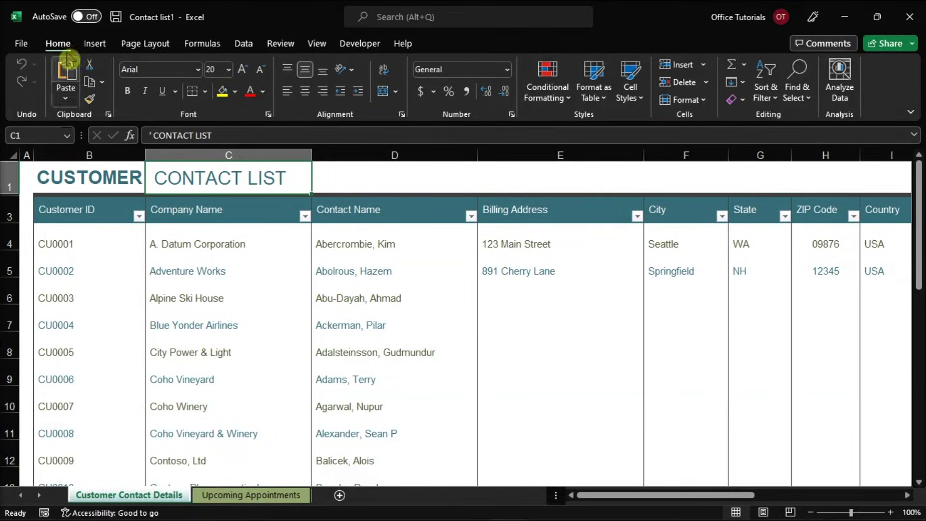
left_click(545, 97)
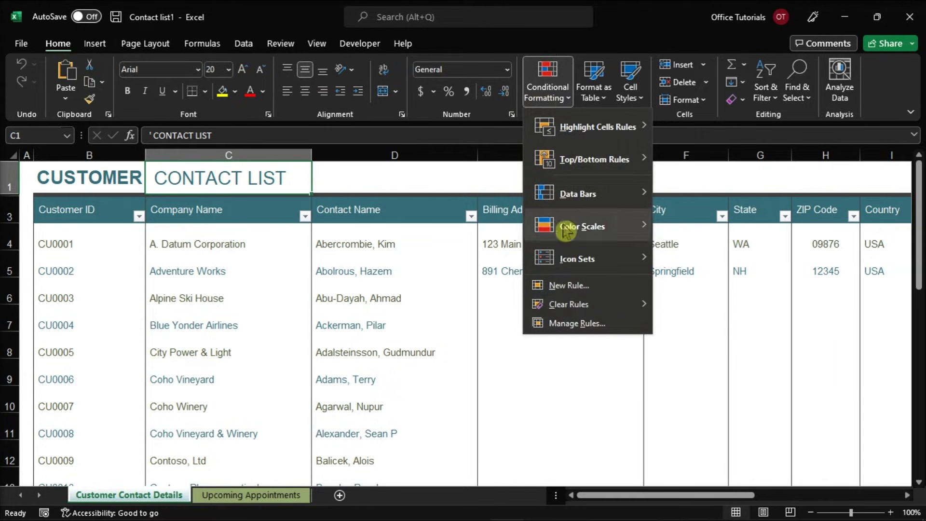
mouse_move(568, 304)
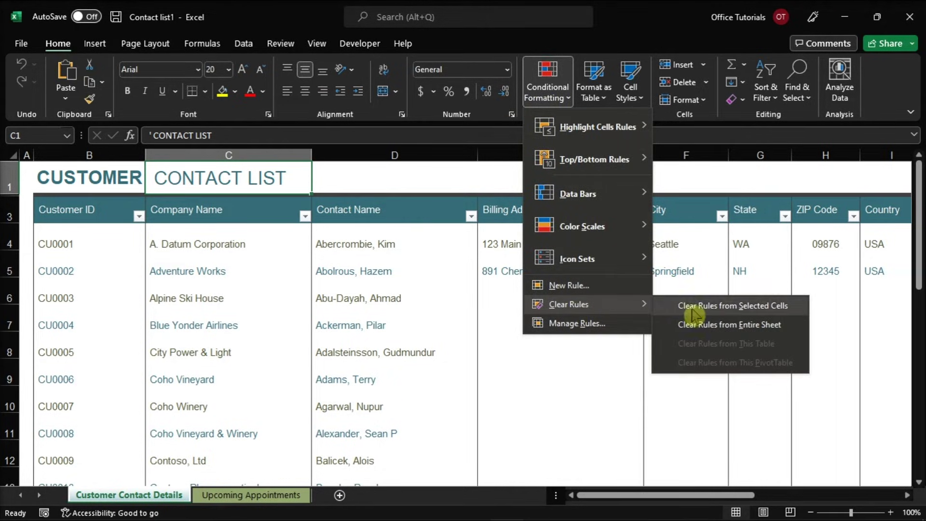
left_click(745, 328)
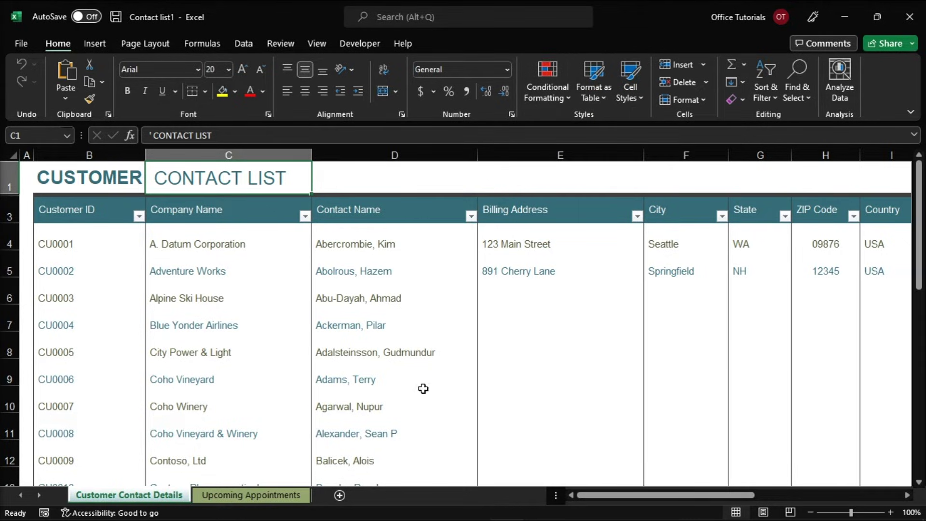
Clear all conditional formatting rules from the Upcoming Appointments sheet.
left_click(244, 495)
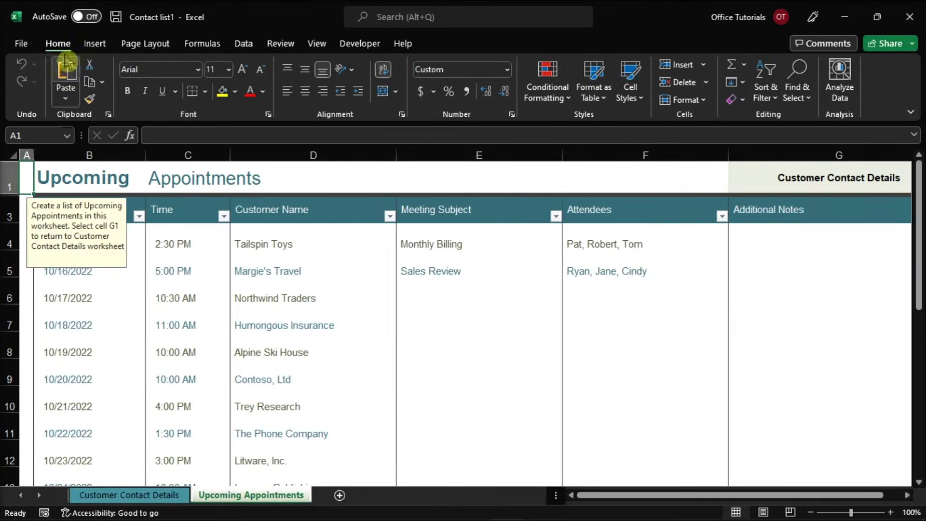
left_click(548, 92)
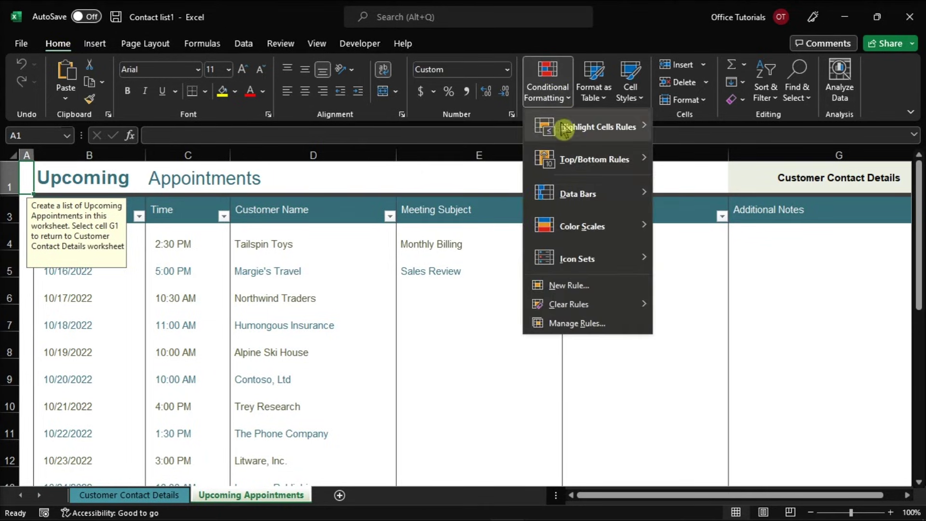
mouse_move(569, 303)
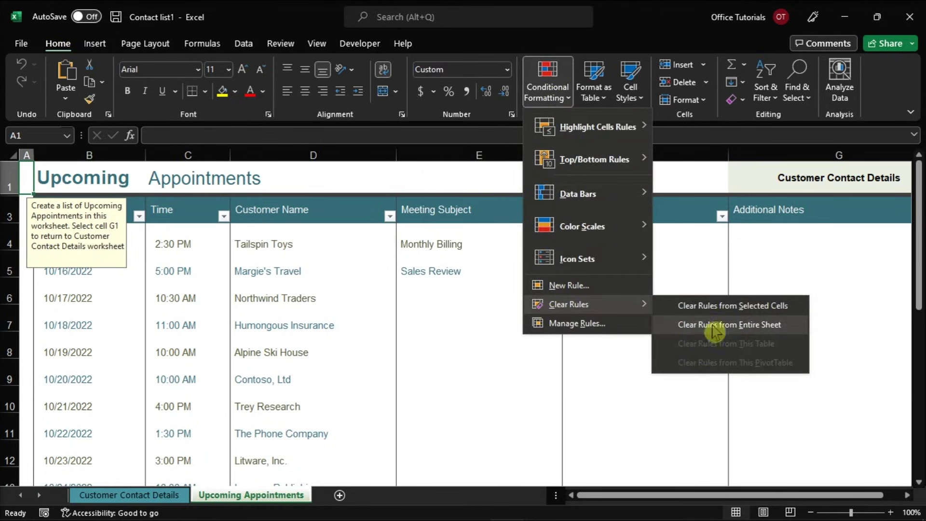
left_click(725, 324)
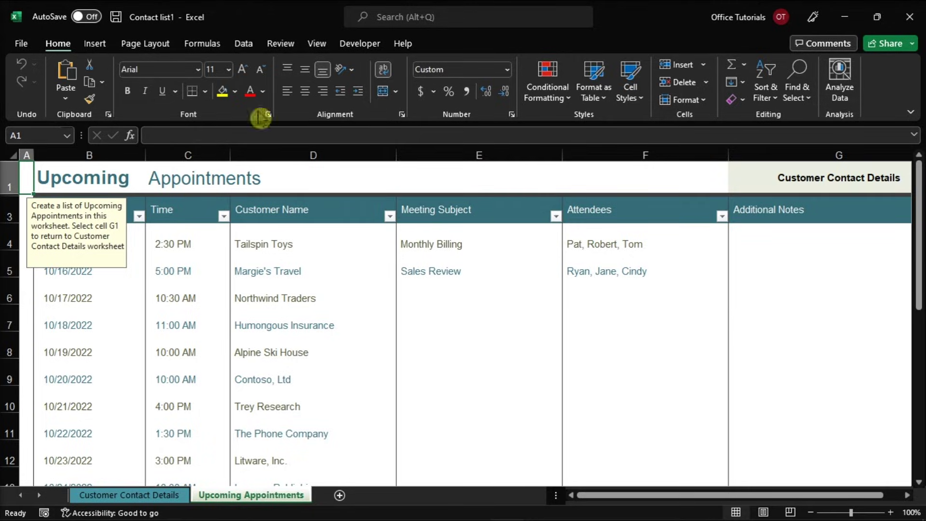
Save a copy of Contact list1 under the name NEW with Save As.
left_click(24, 43)
left_click(54, 226)
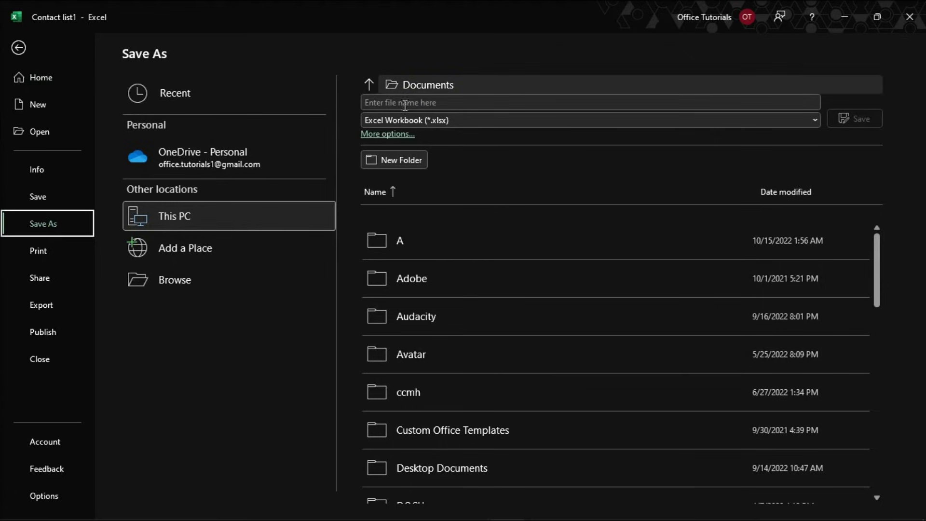
left_click(542, 103)
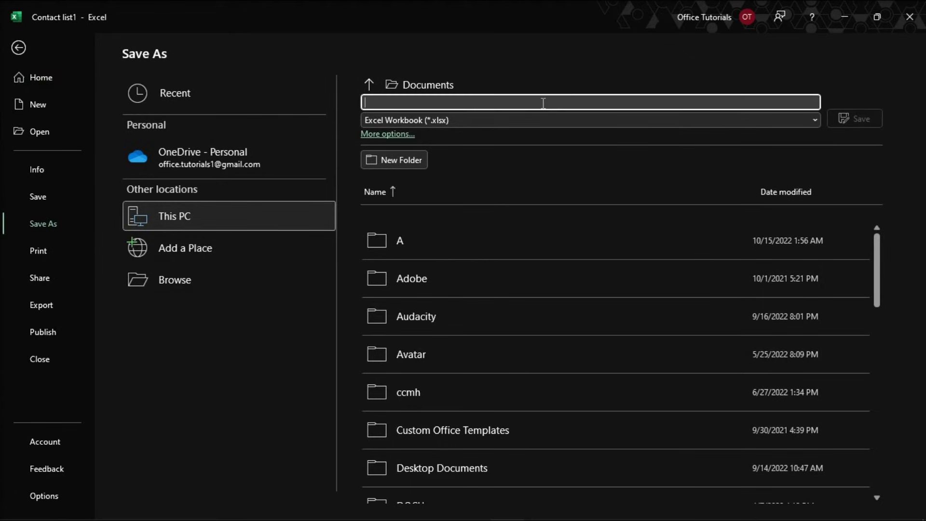
type("NEW")
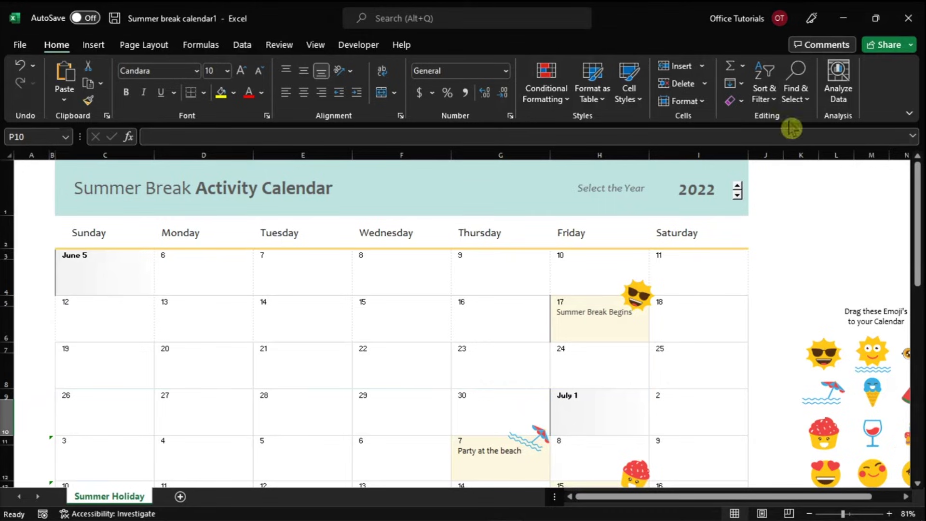
Select every emoji and shape on the Summer Holiday sheet using Go To Special > Objects.
left_click(796, 89)
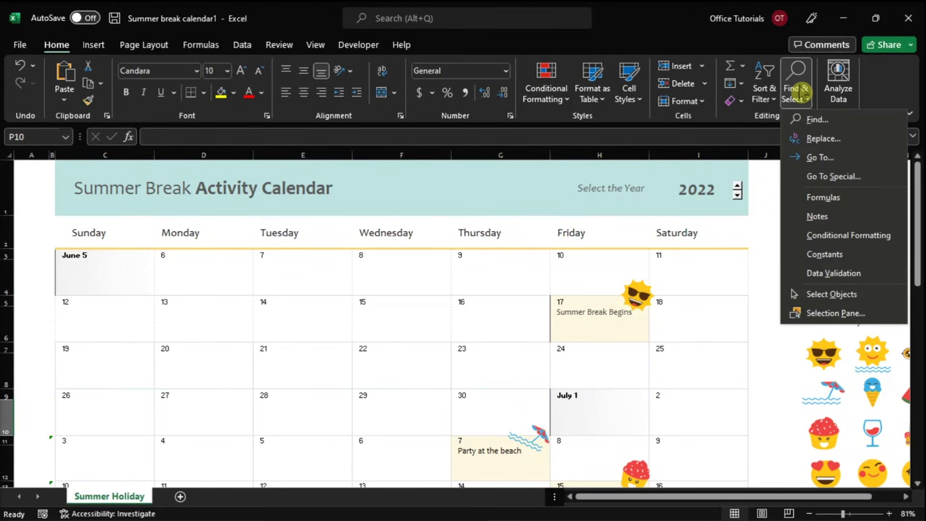
left_click(828, 181)
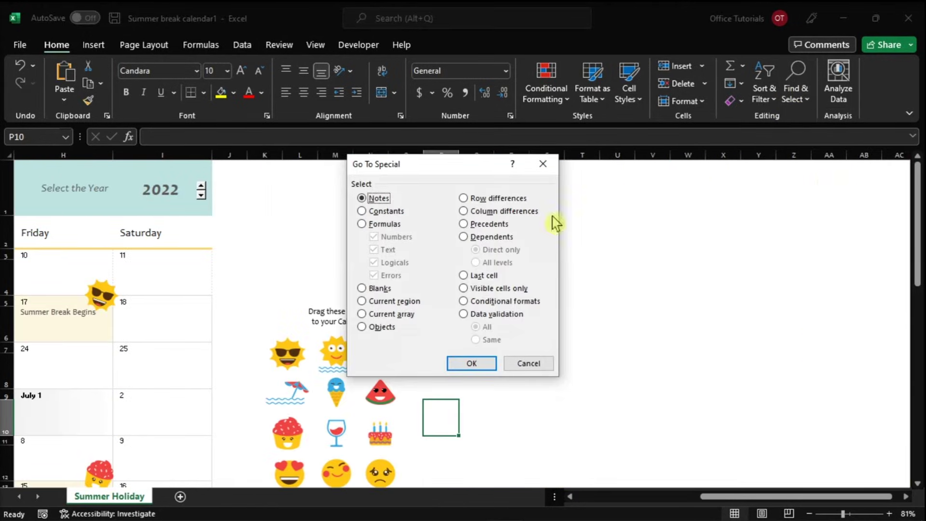
left_click(382, 328)
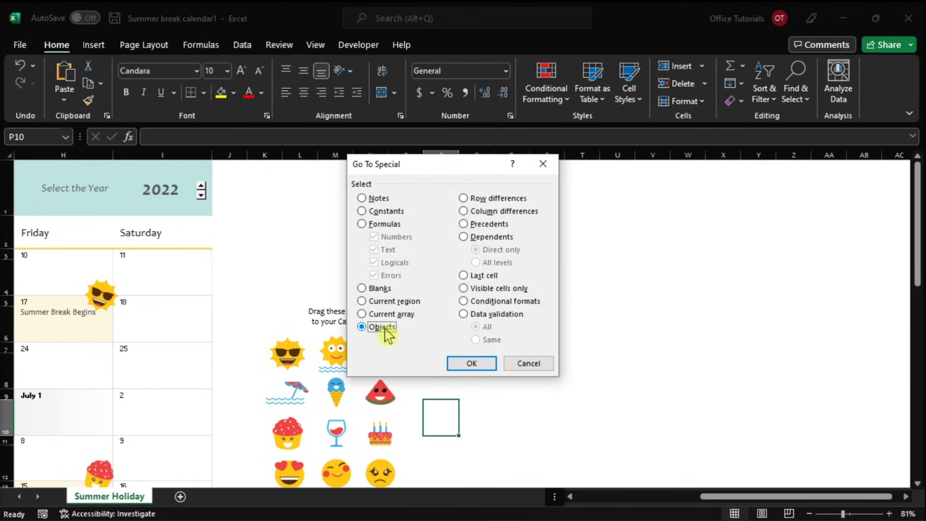
left_click(470, 363)
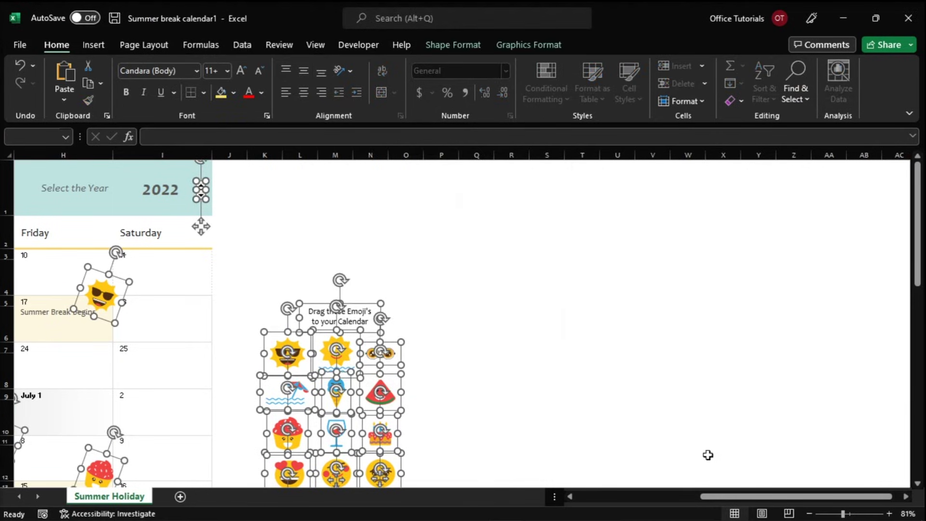
mouse_move(709, 497)
left_mouse_down()
mouse_move(586, 496)
mouse_move(637, 503)
left_mouse_up()
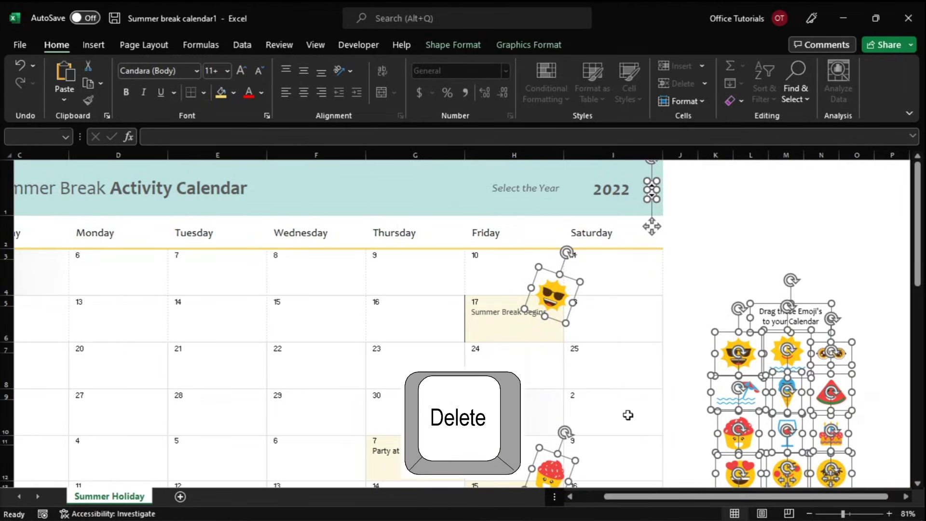